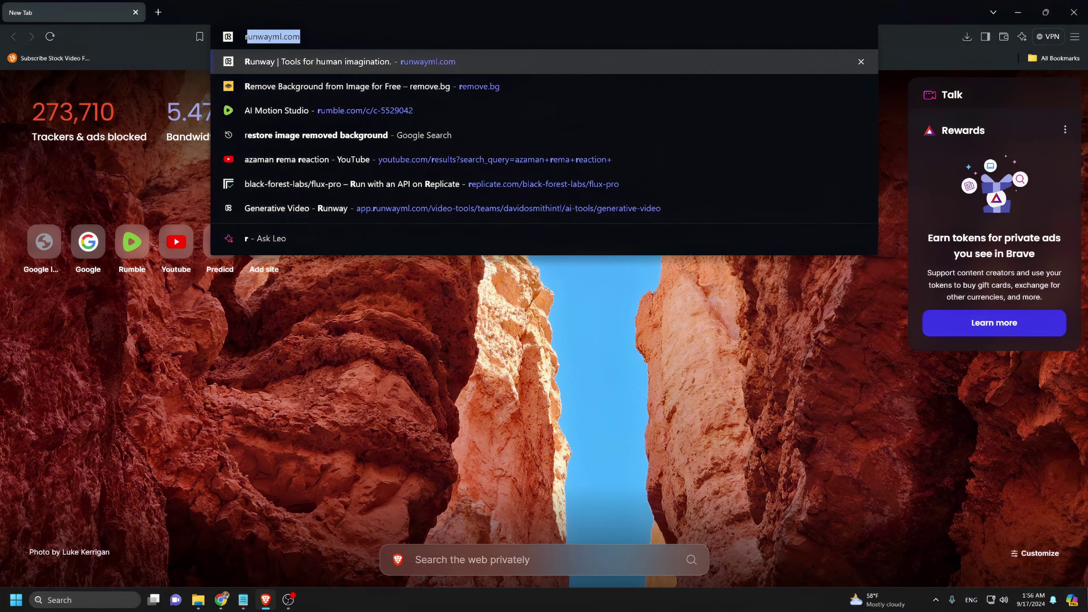
# - Load runwayml.com and enter the Runway app's Gen-3 Alpha generative video workspace
pyautogui.press('Return')
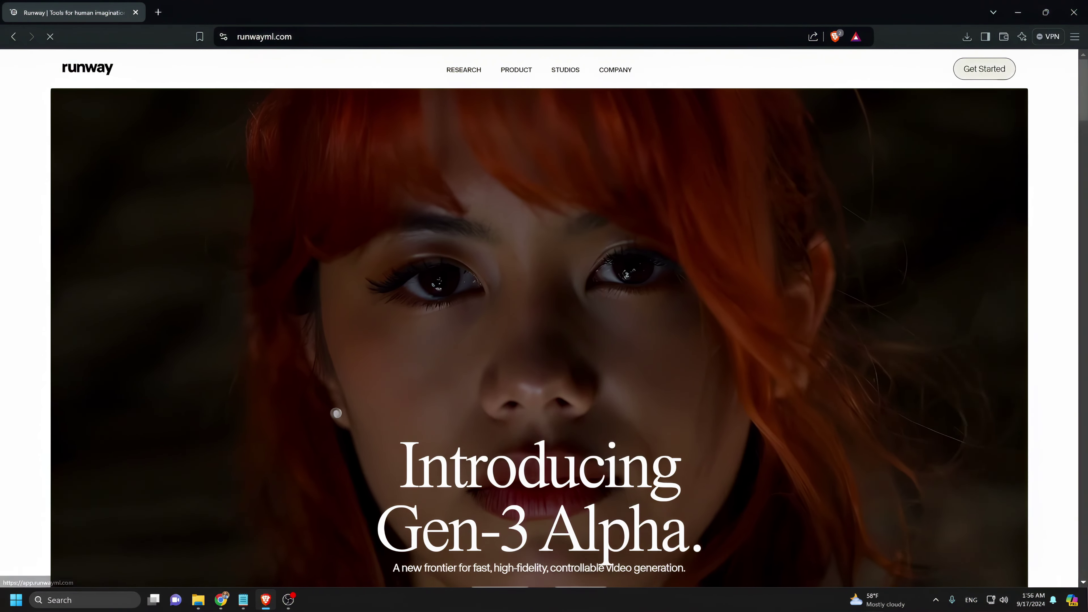
pyautogui.click(984, 69)
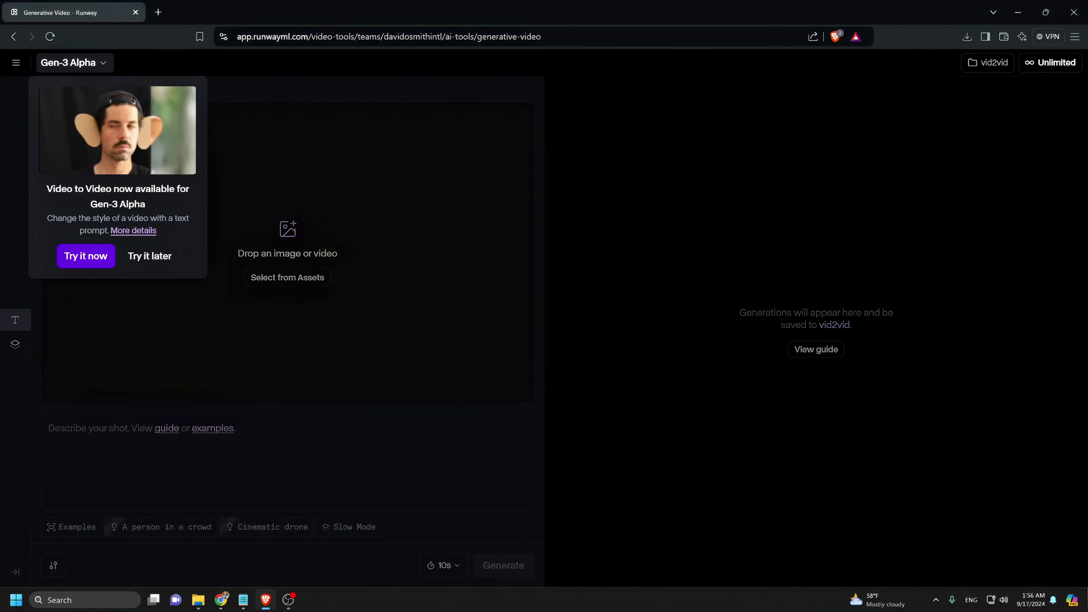
# - Dismiss the Video to Video announcement and load 1908423-uhd_3840_2160_25fps.mp4 as the input clip
pyautogui.press('Escape')
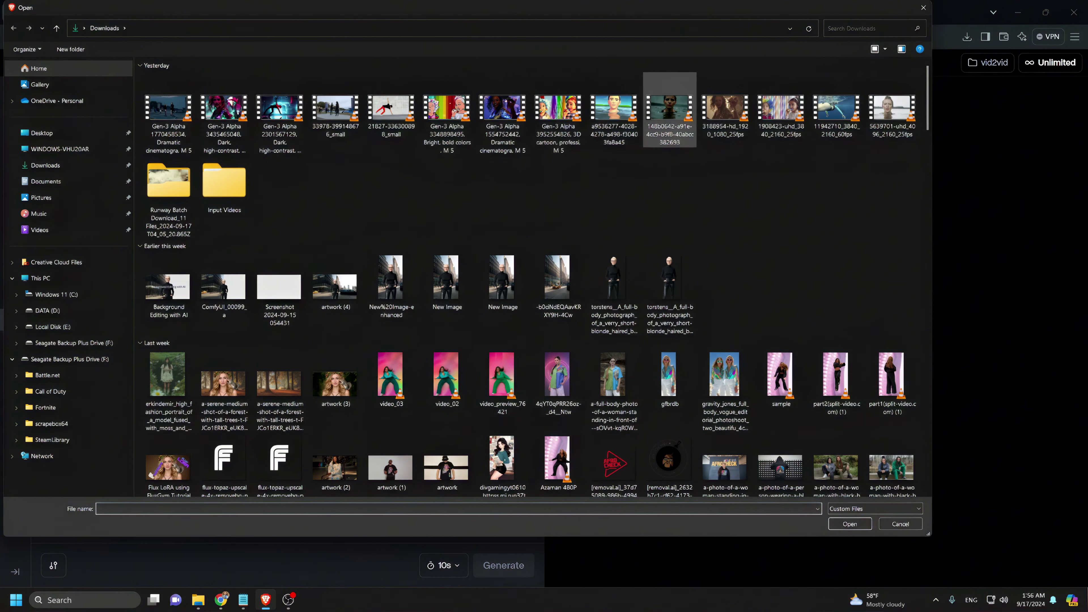
pyautogui.doubleClick(781, 109)
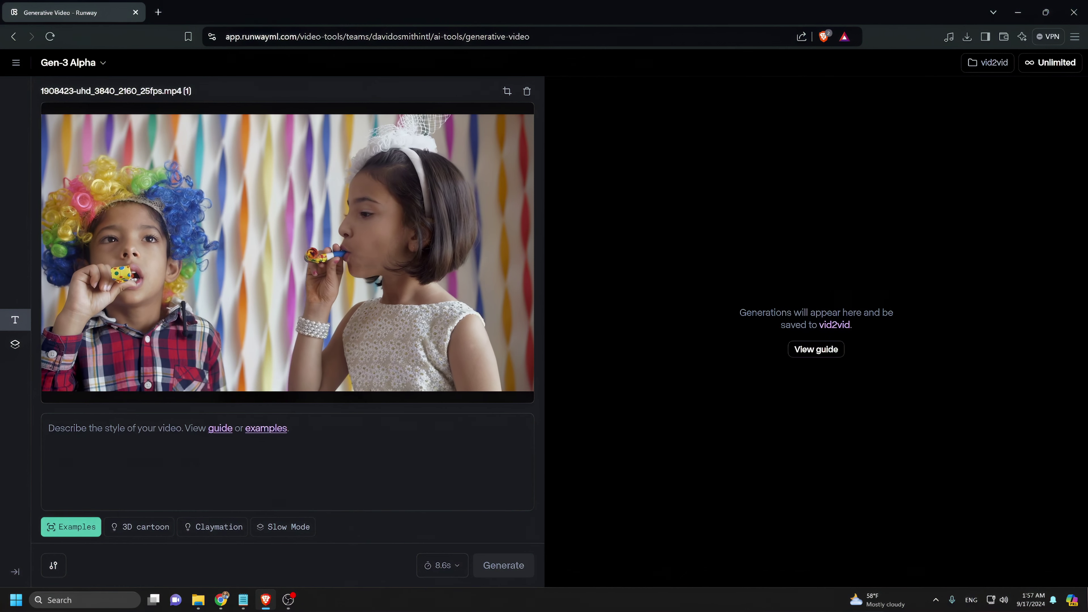
# - Apply the 3D cartoon example prompt to the kids' clip and generate the styled video
pyautogui.click(70, 527)
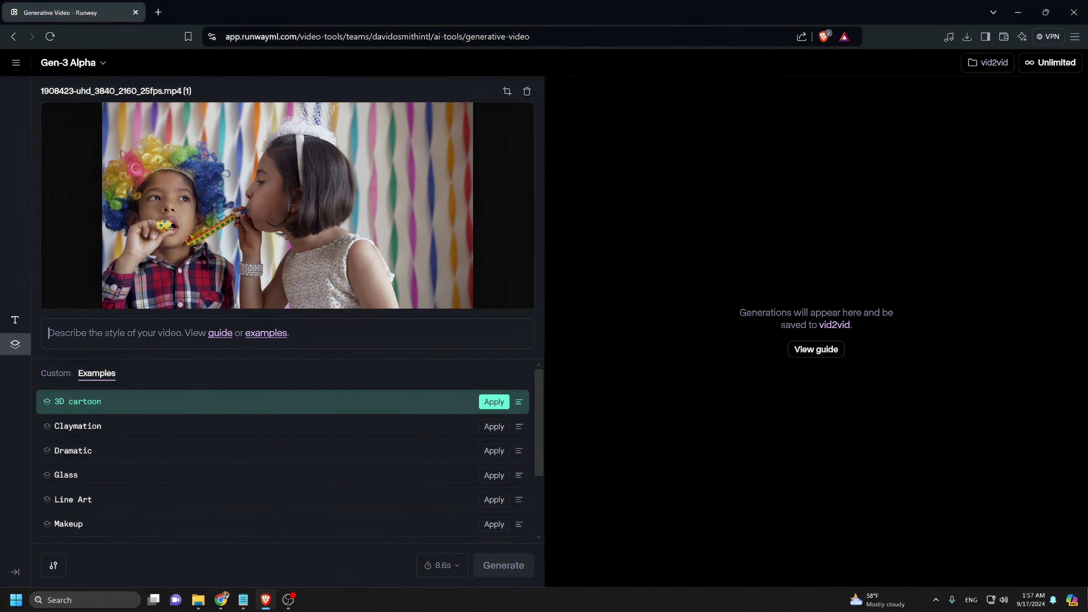
pyautogui.click(494, 401)
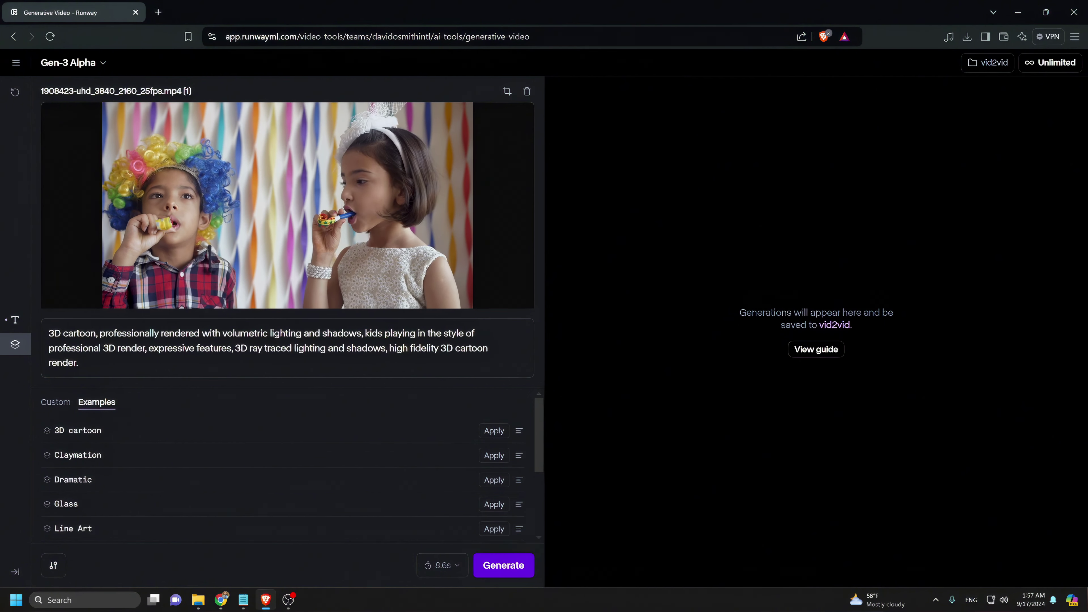
pyautogui.hotkey('ctrl', 'Return')
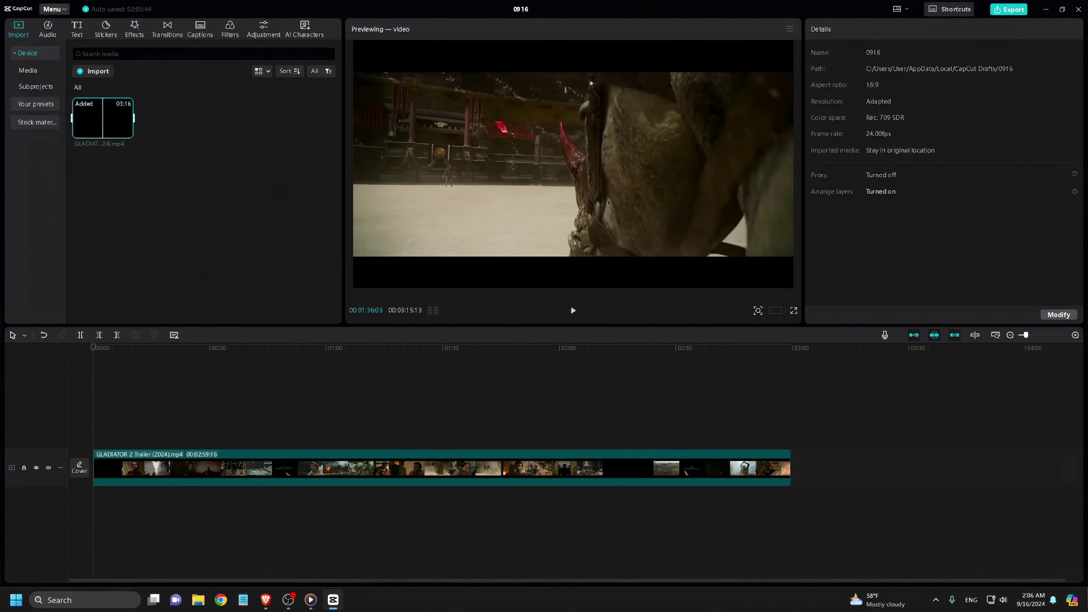
# - Cut the trailer at the 10-second mark and move the first piece to its own track
pyautogui.press('space')
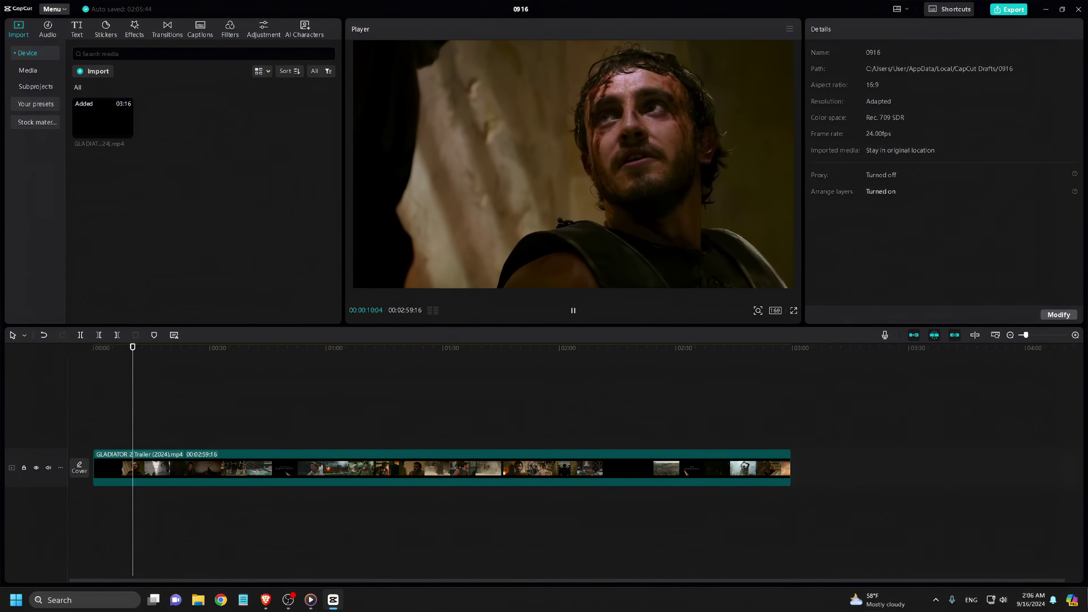
pyautogui.hotkey('ctrl', '=')
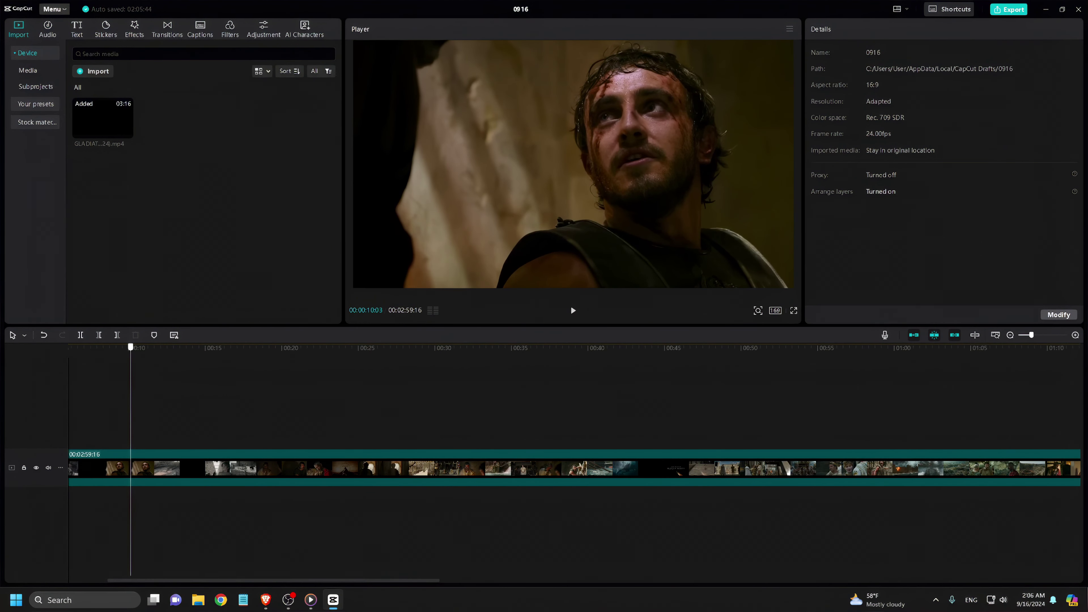
pyautogui.press('Left')
pyautogui.hotkey('ctrl', 'z')
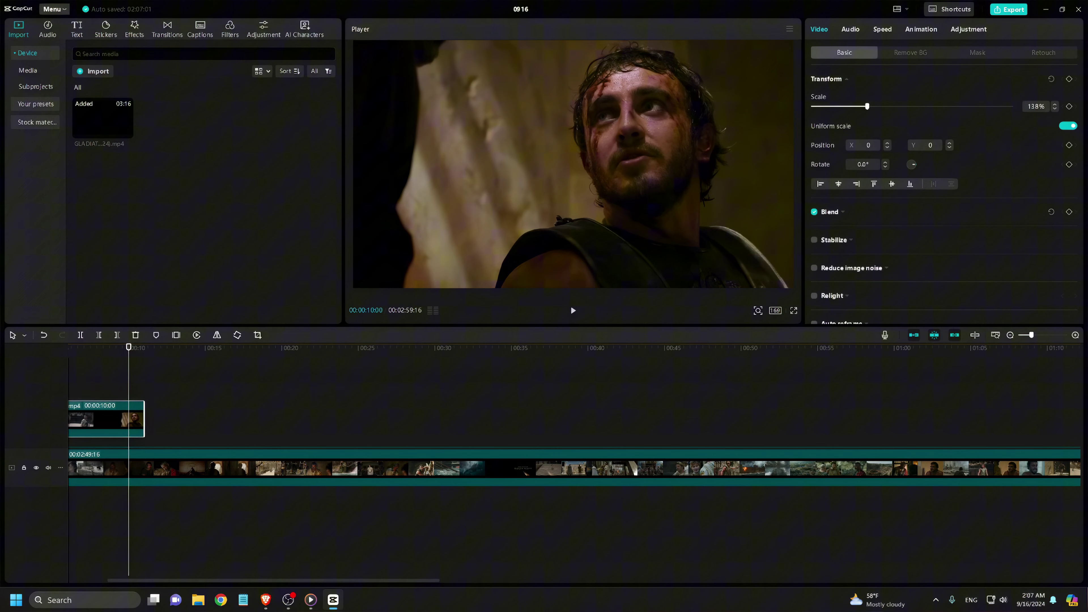
pyautogui.click(995, 335)
# - Split off the remaining 10-second pieces onto separate tracks, then select all clips
pyautogui.hotkey('ctrl', 'b')
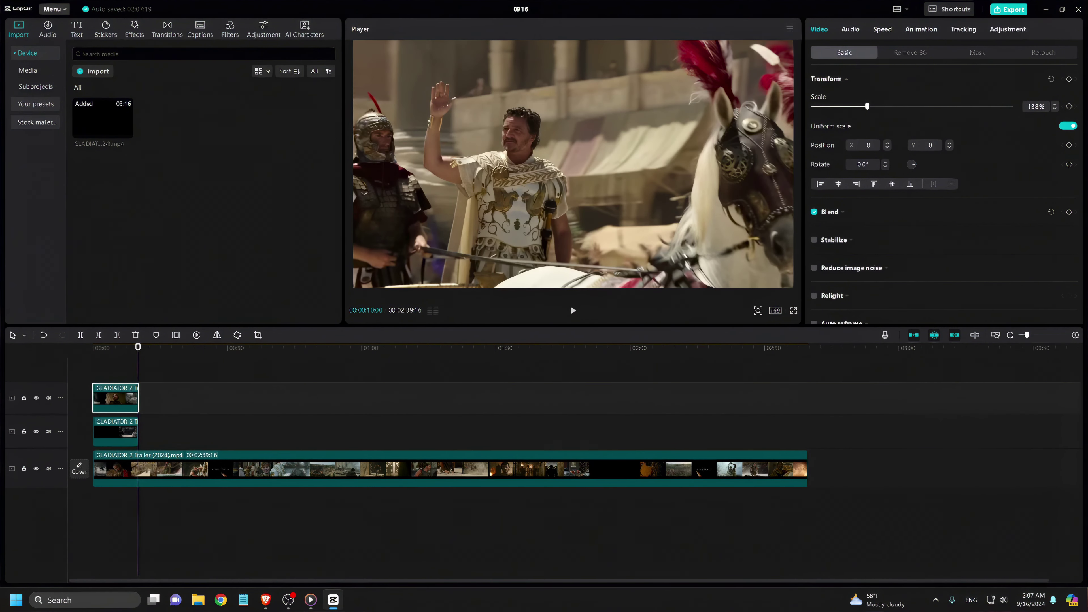
pyautogui.hotkey('ctrl', 'b')
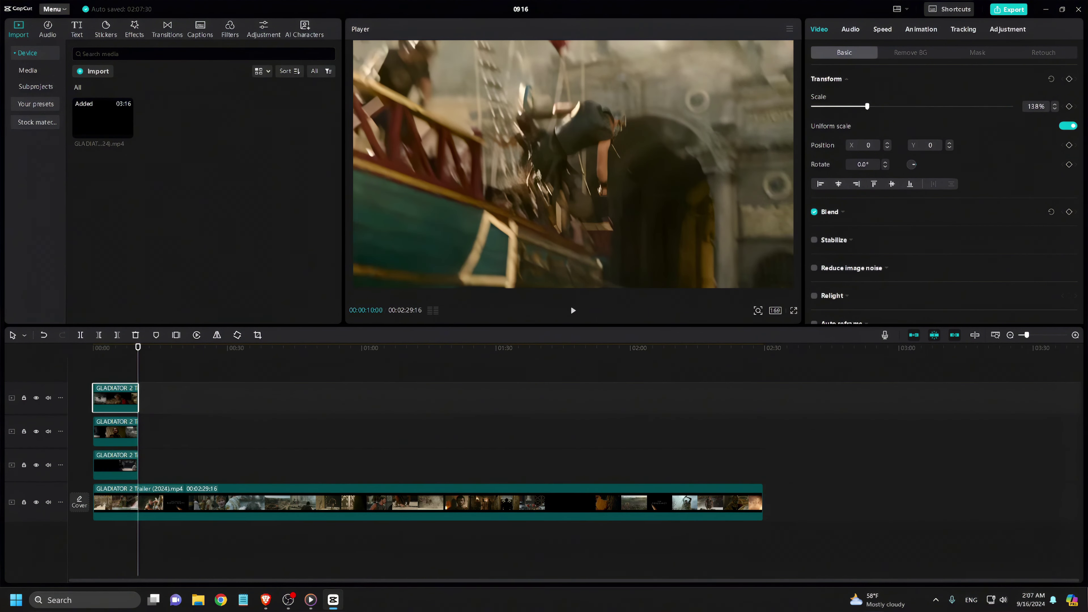
pyautogui.hotkey('ctrl', 'b')
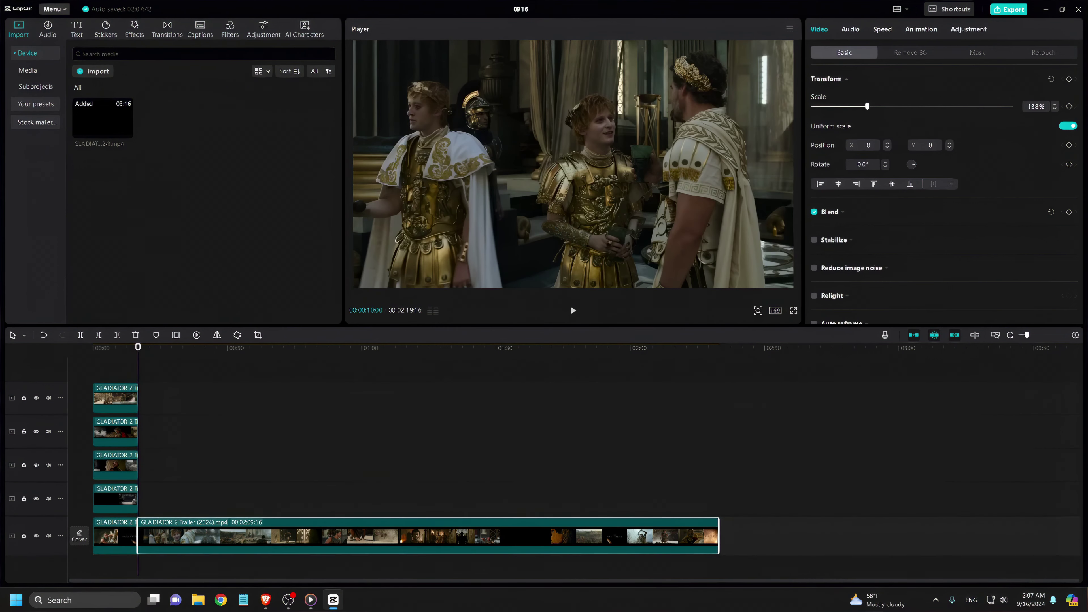
pyautogui.hotkey('ctrl', 'b')
pyautogui.hotkey('ctrl', 'b')
pyautogui.hotkey('ctrl', 'b')
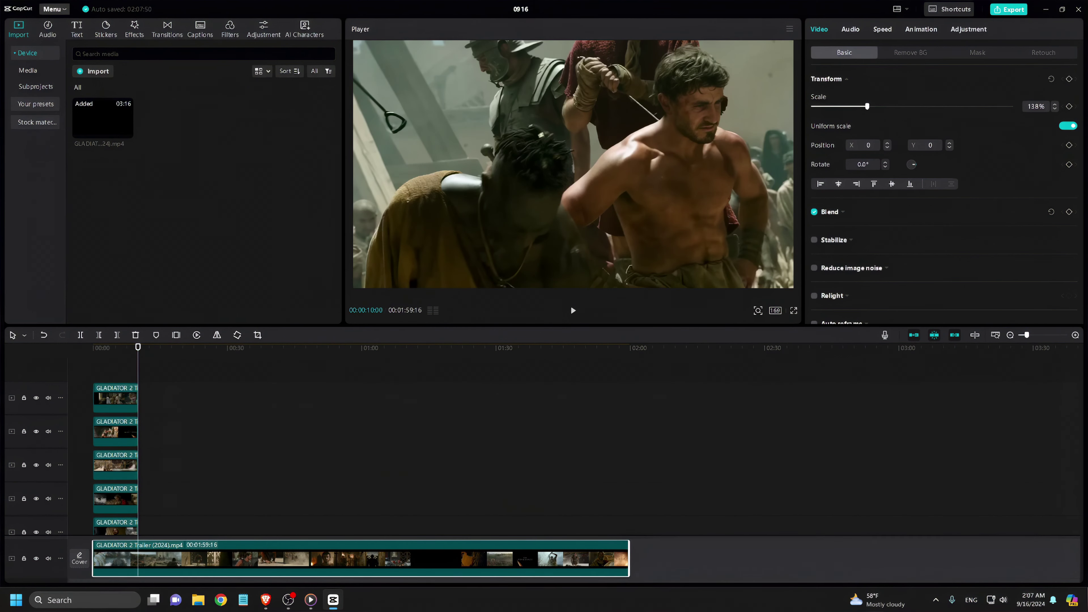
pyautogui.hotkey('ctrl', 'b')
pyautogui.hotkey('ctrl', 'b')
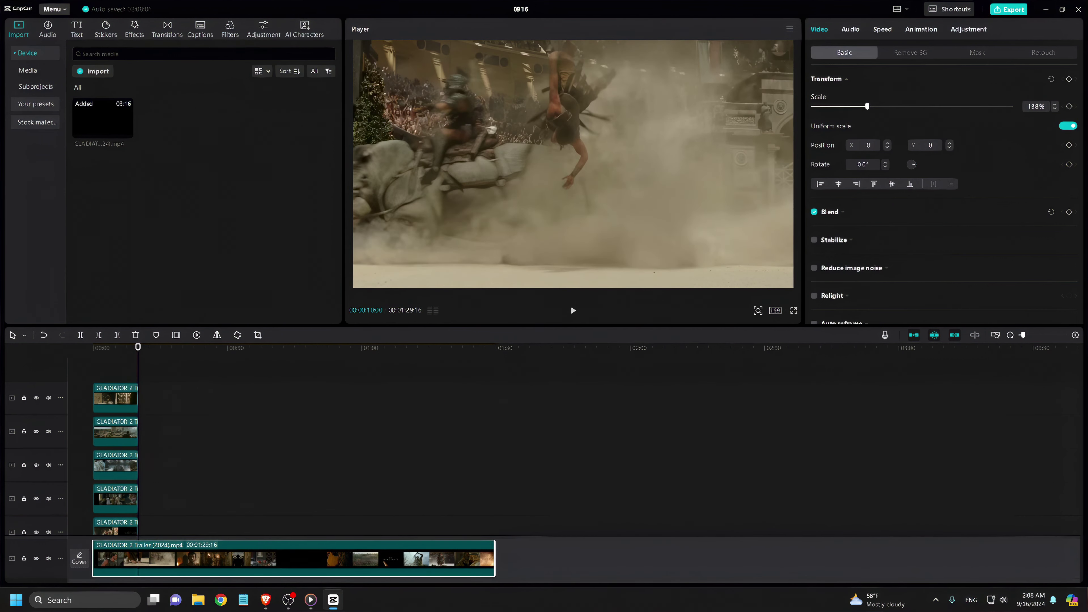
pyautogui.hotkey('ctrl', 'b')
pyautogui.hotkey('ctrl', 'b')
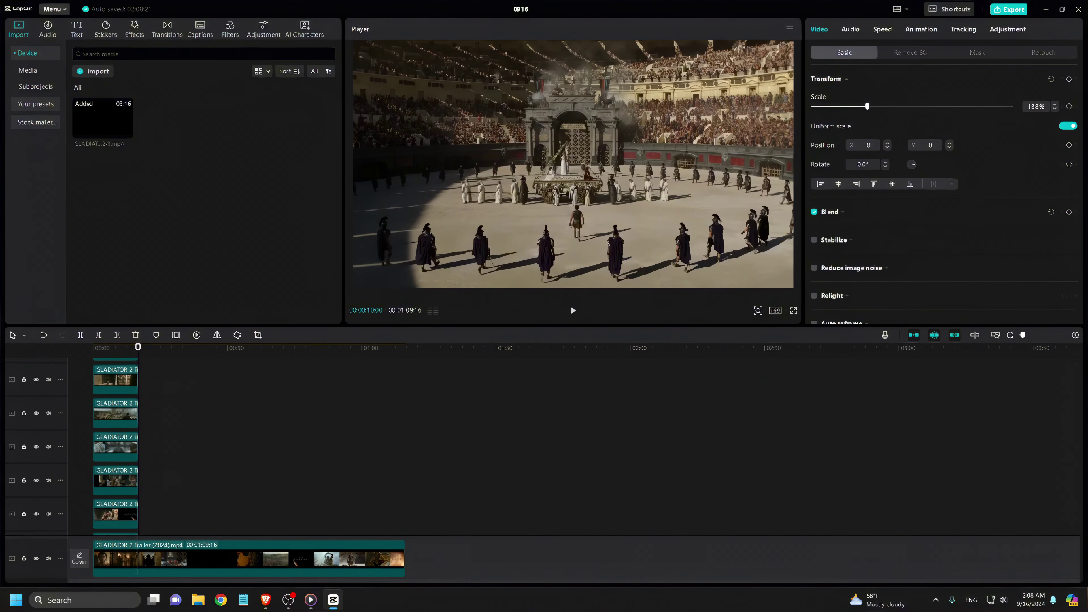
pyautogui.hotkey('ctrl', 'b')
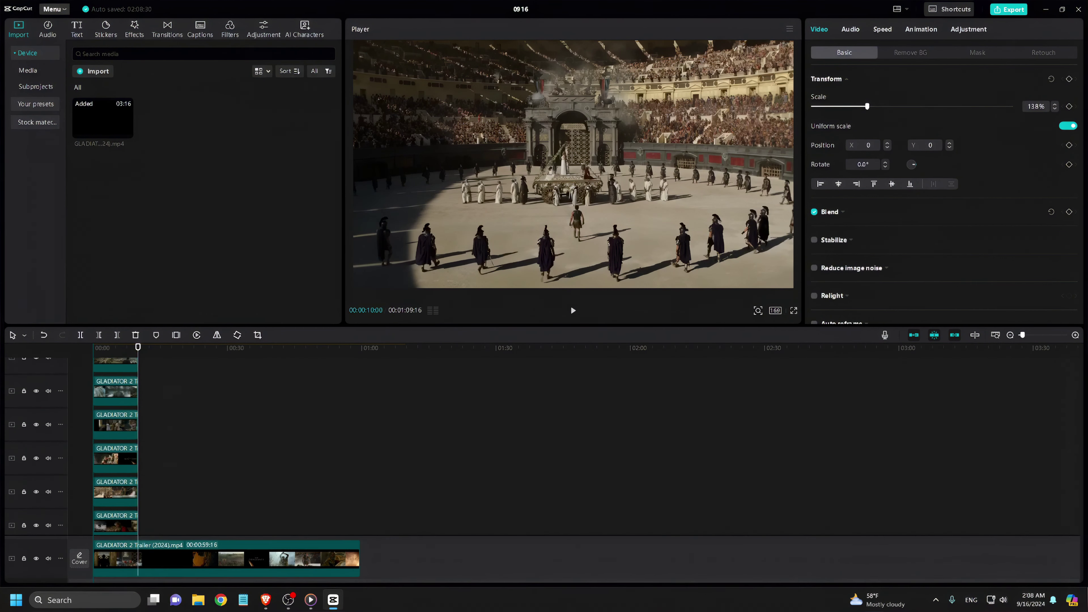
pyautogui.hotkey('ctrl', 'b')
pyautogui.hotkey('ctrl', 'b')
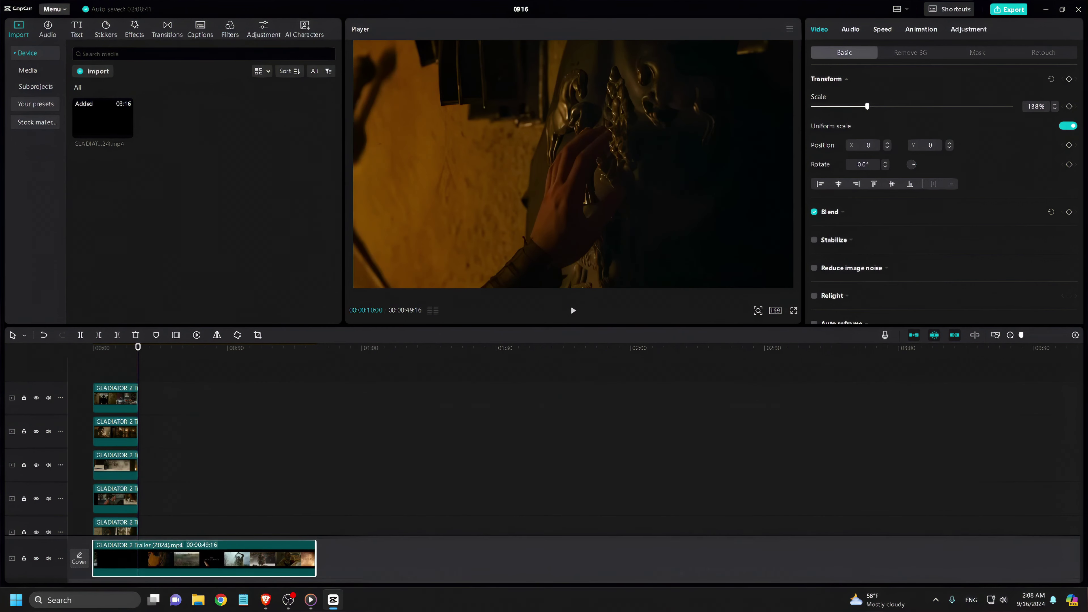
pyautogui.hotkey('ctrl', 'b')
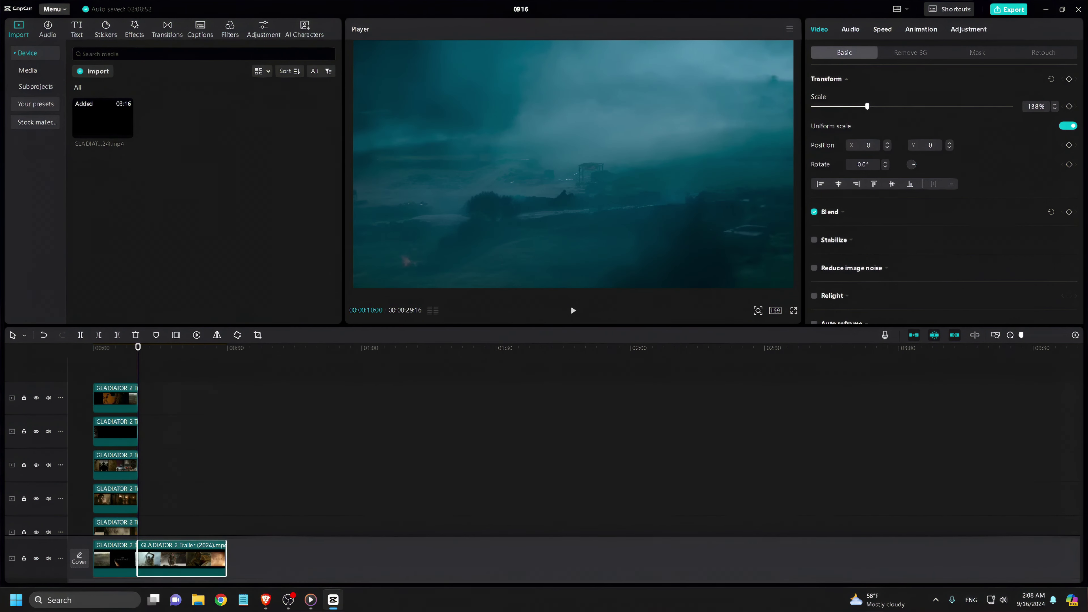
pyautogui.hotkey('ctrl', 'b')
pyautogui.hotkey('ctrl', 'b')
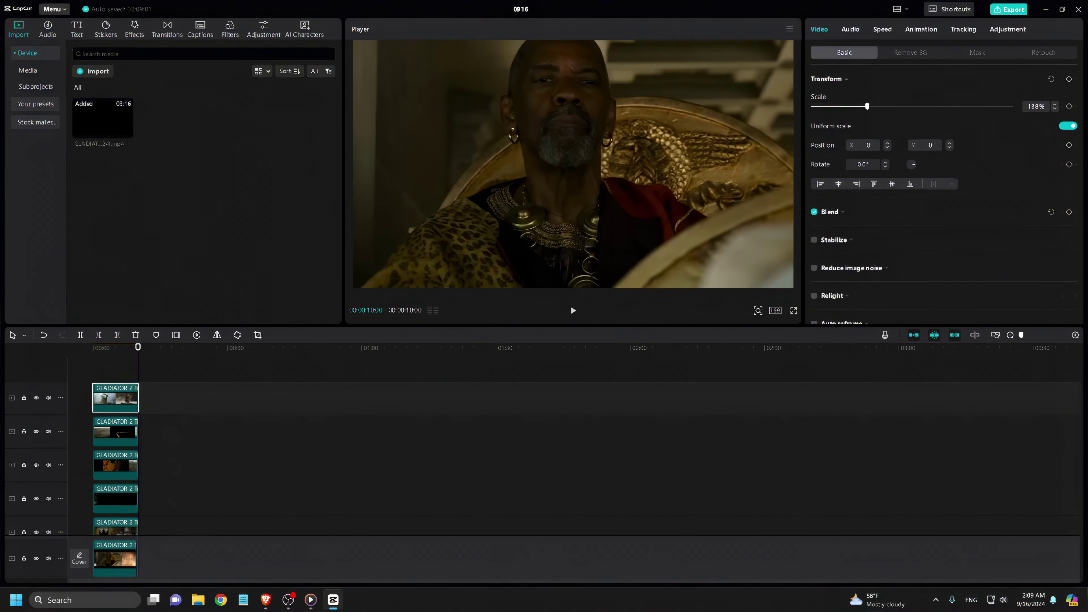
pyautogui.hotkey('ctrl', 'b')
pyautogui.hotkey('ctrl', 'a')
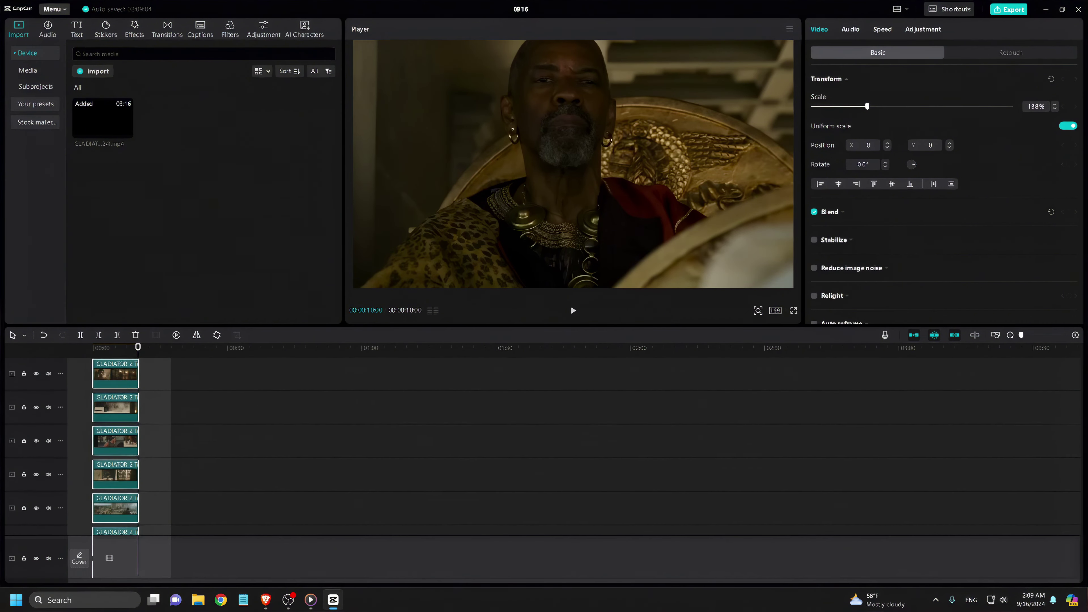
# - Delete the other clips, keeping a single 10-second clip for export
pyautogui.click(36, 398)
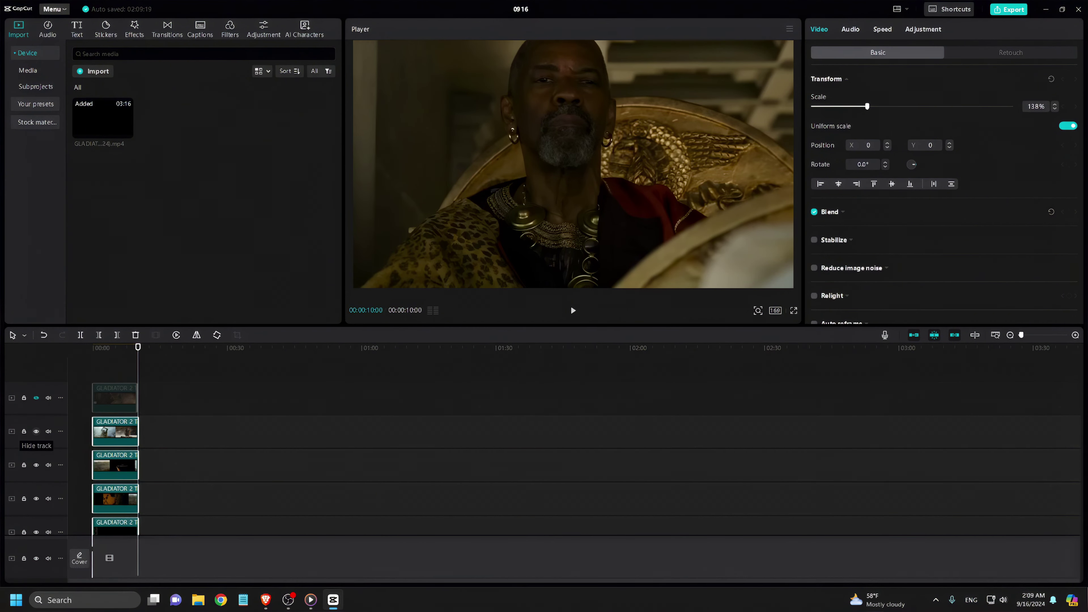
pyautogui.click(36, 397)
pyautogui.click(36, 398)
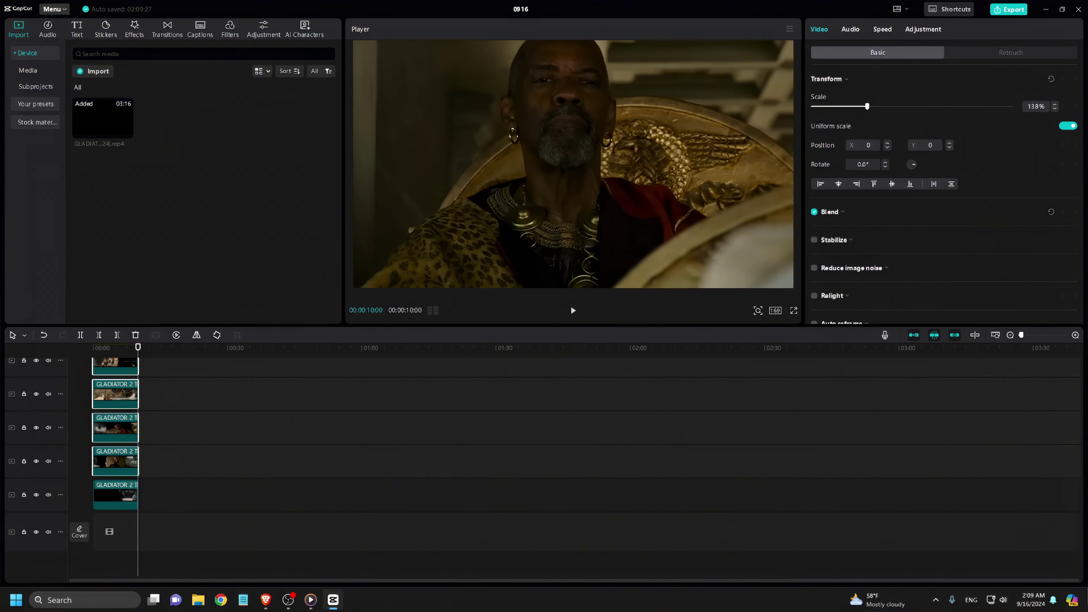
pyautogui.press('Delete')
pyautogui.press('space')
# - Export the clip into a new Gladiator folder on the Desktop
pyautogui.hotkey('ctrl', 'e')
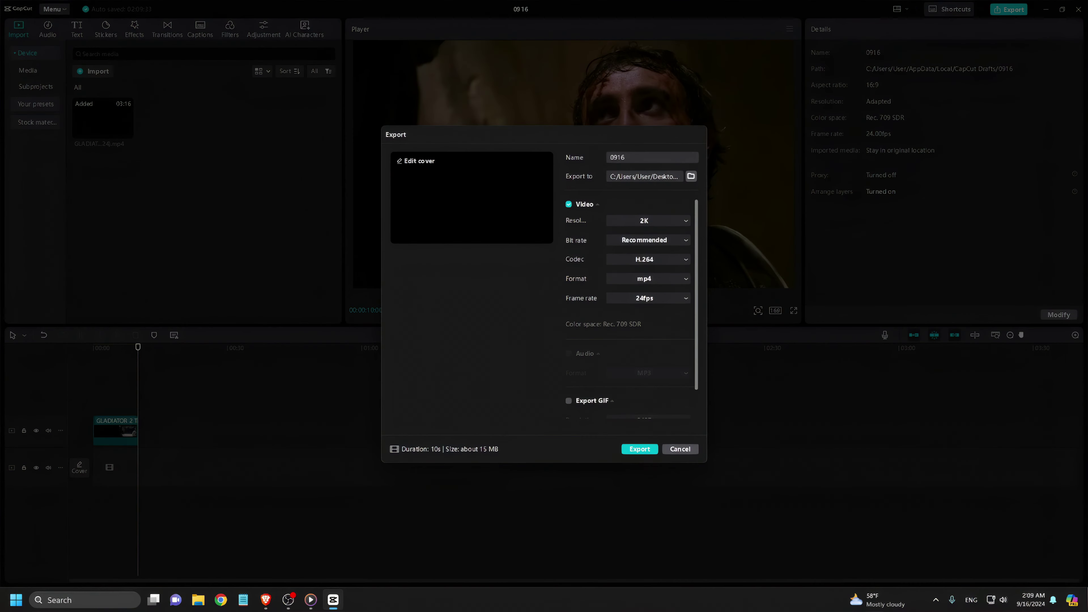
pyautogui.click(692, 177)
pyautogui.rightClick(579, 223)
pyautogui.moveTo(625, 354)
pyautogui.click(720, 357)
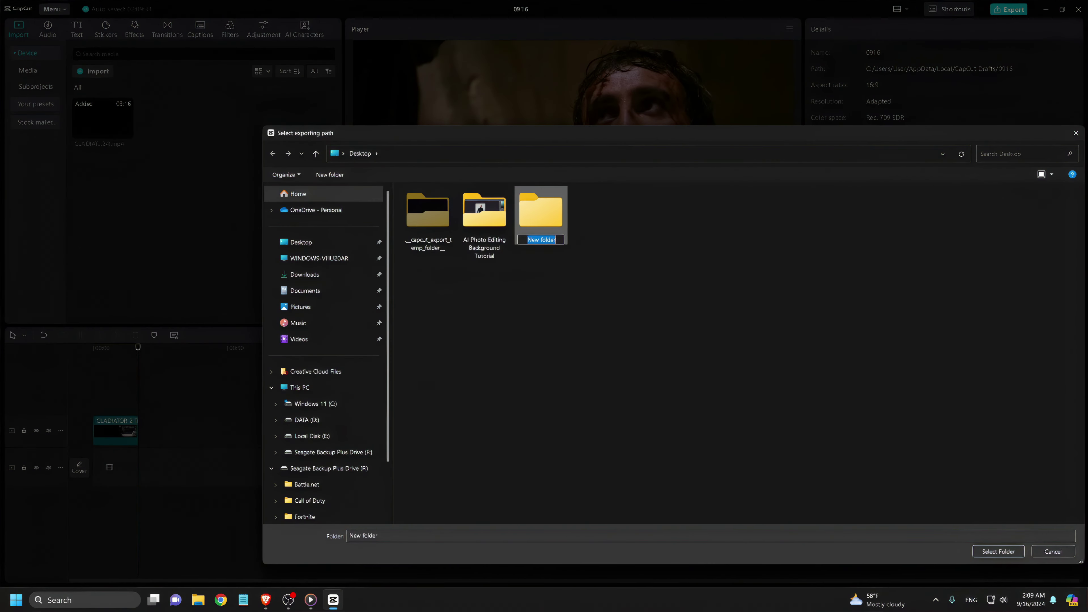
pyautogui.press('Return')
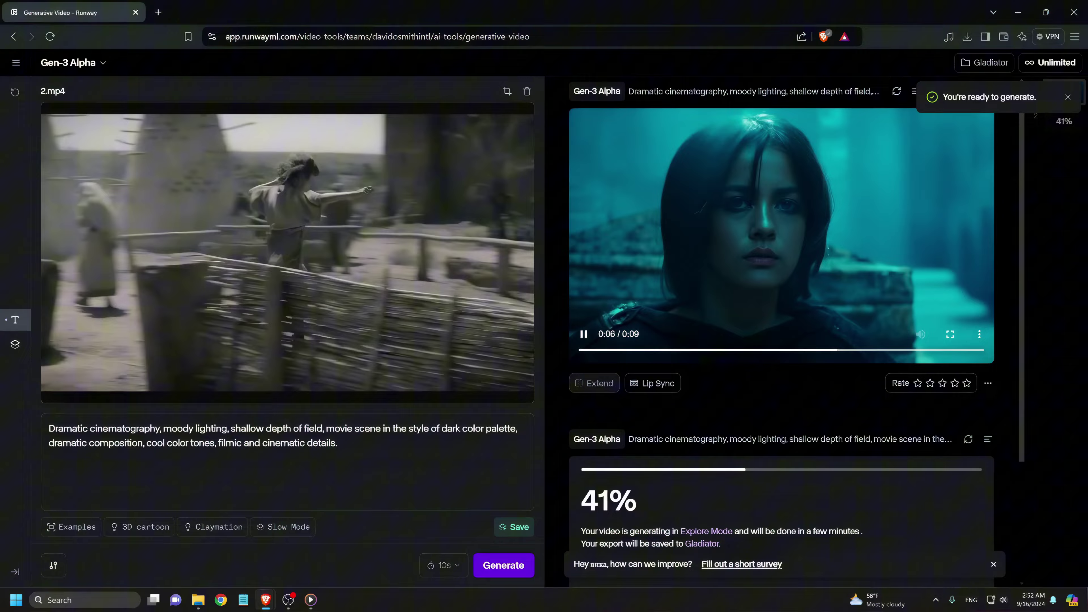
# - Scroll the results panel to review the dramatic cinematic generations of 2.mp4
pyautogui.scroll(-3, 781, 300)
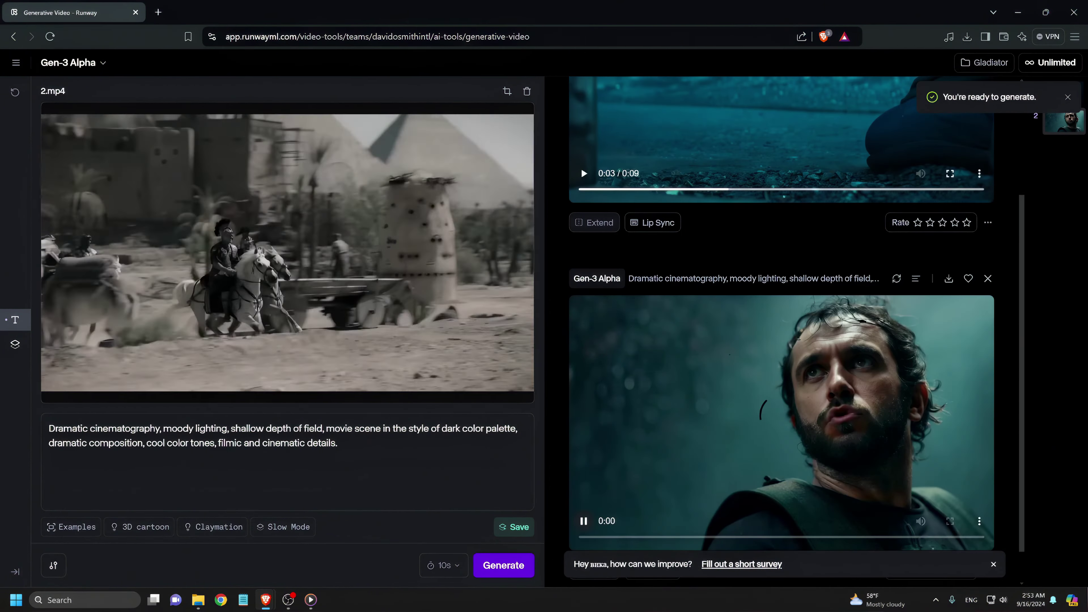